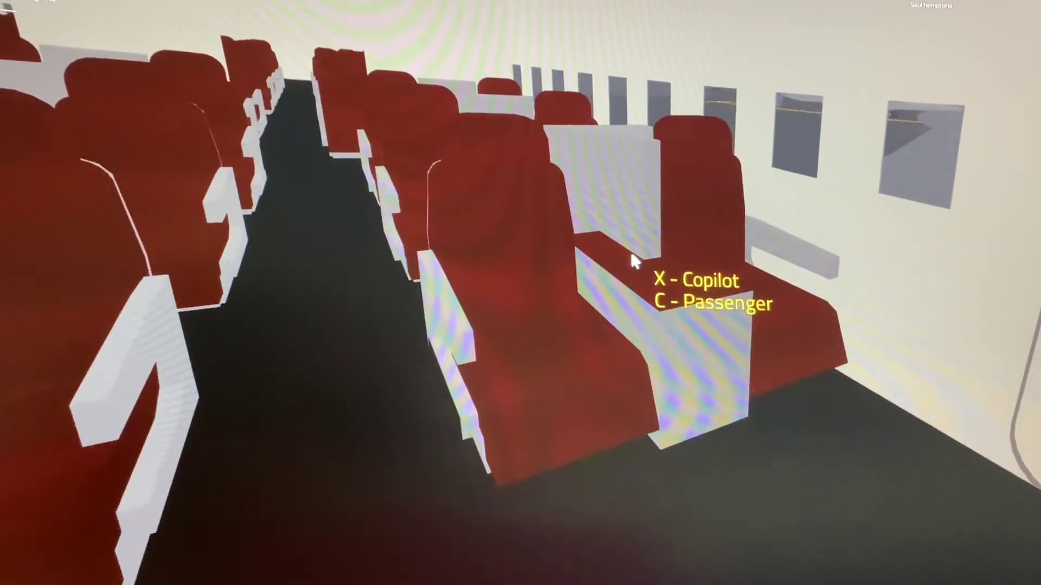
{"action": "key", "text": "x"}
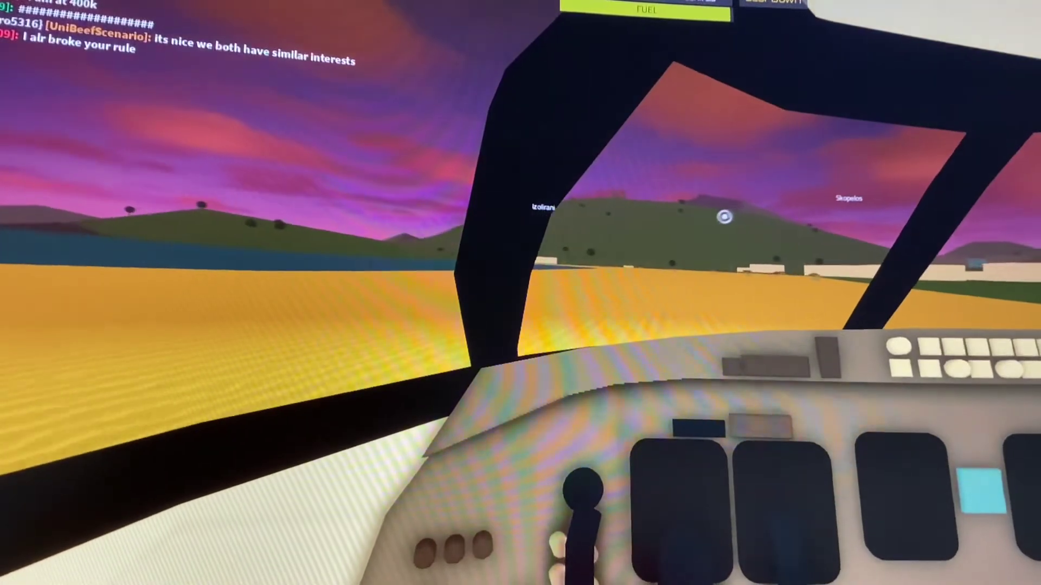
{"action": "key", "text": "space"}
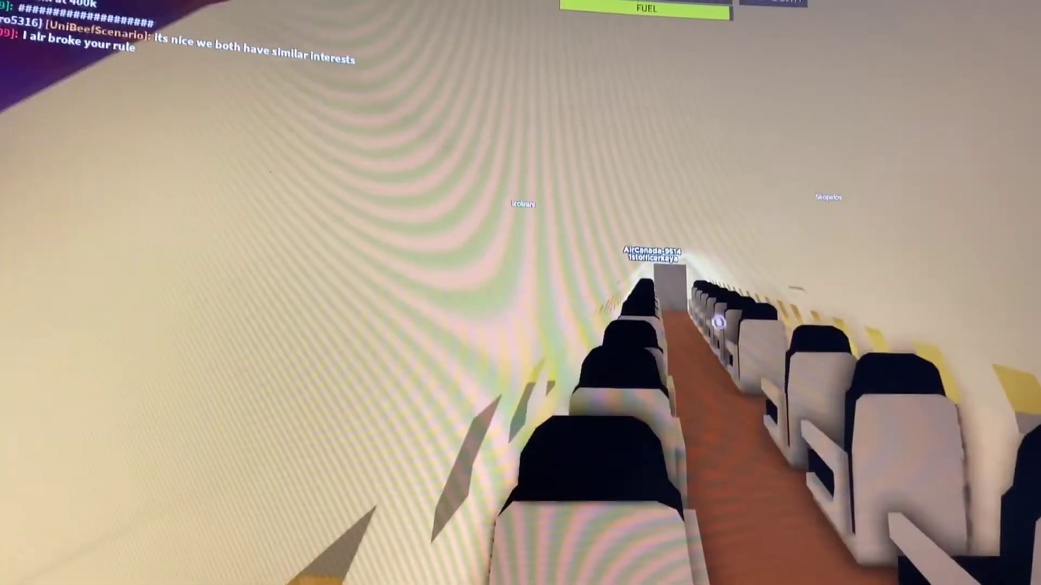